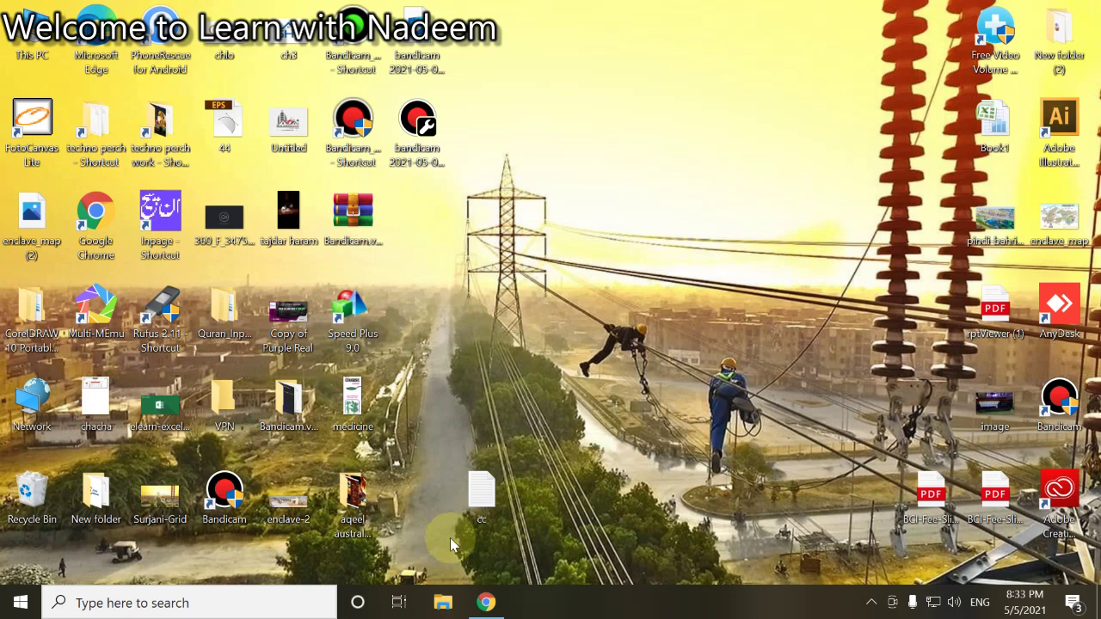
- Switch to Chrome, load enc.com.pk and open the application form for a new electricity connection
left_click(486, 602)
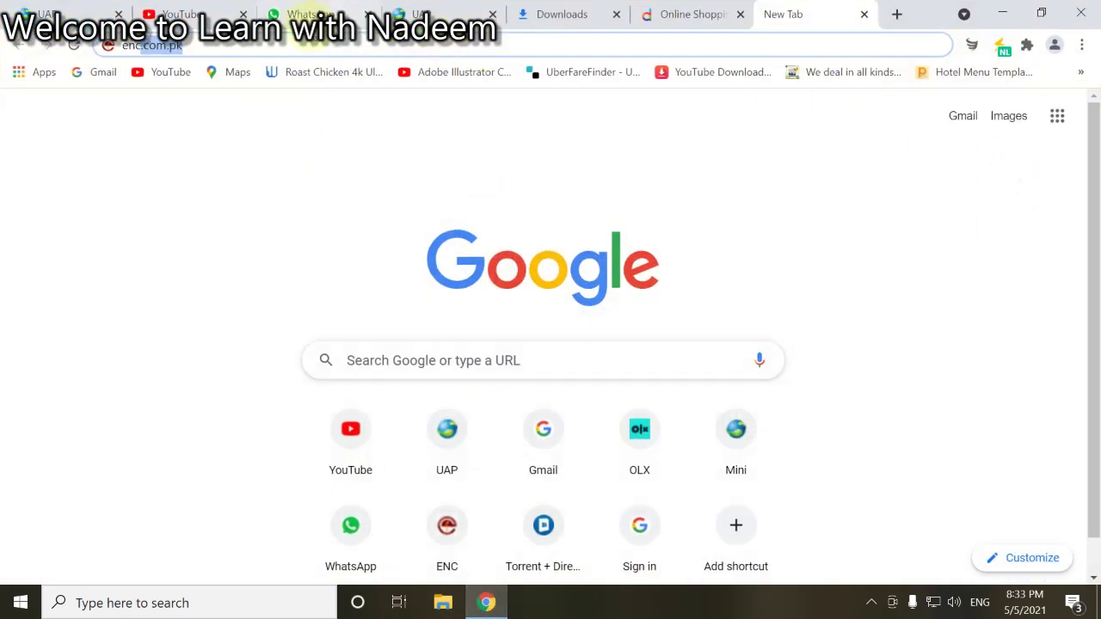
left_click(296, 45)
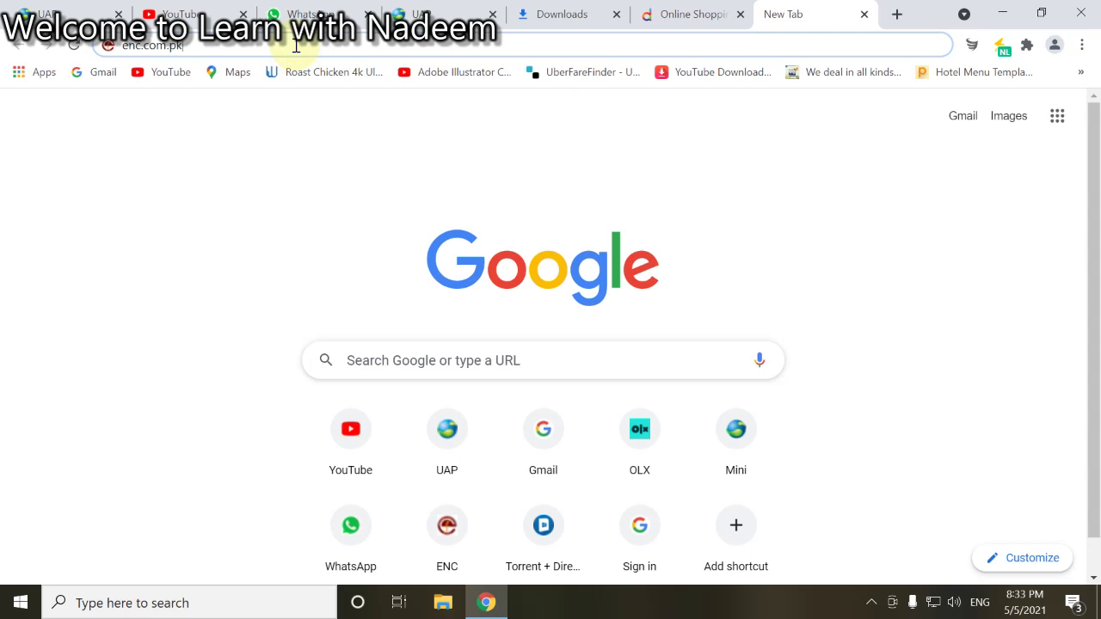
key("Return")
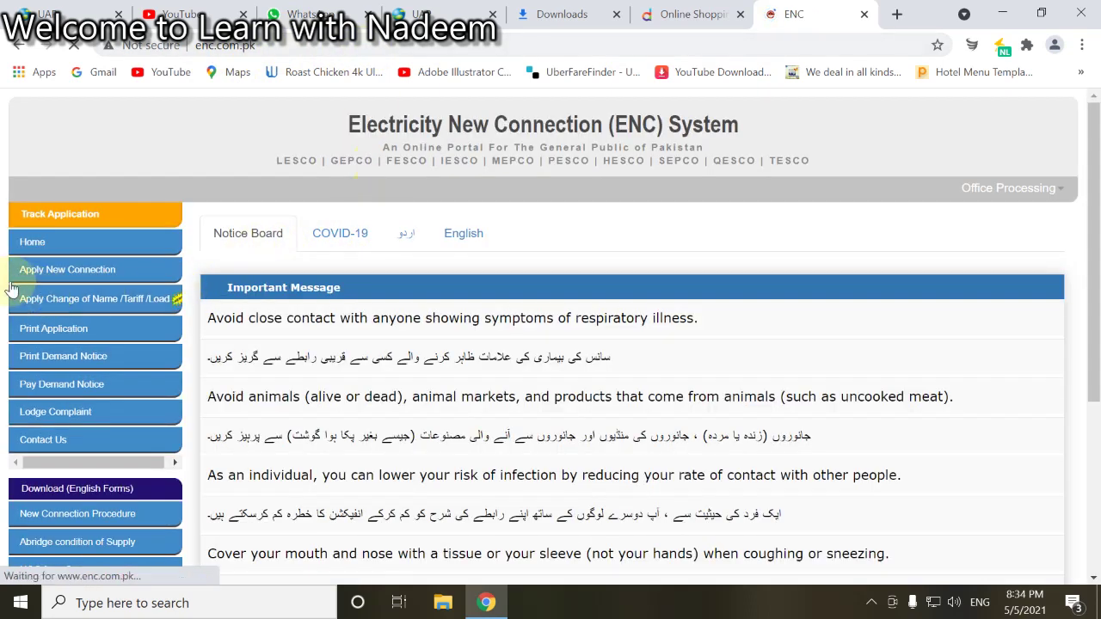
left_click(102, 275)
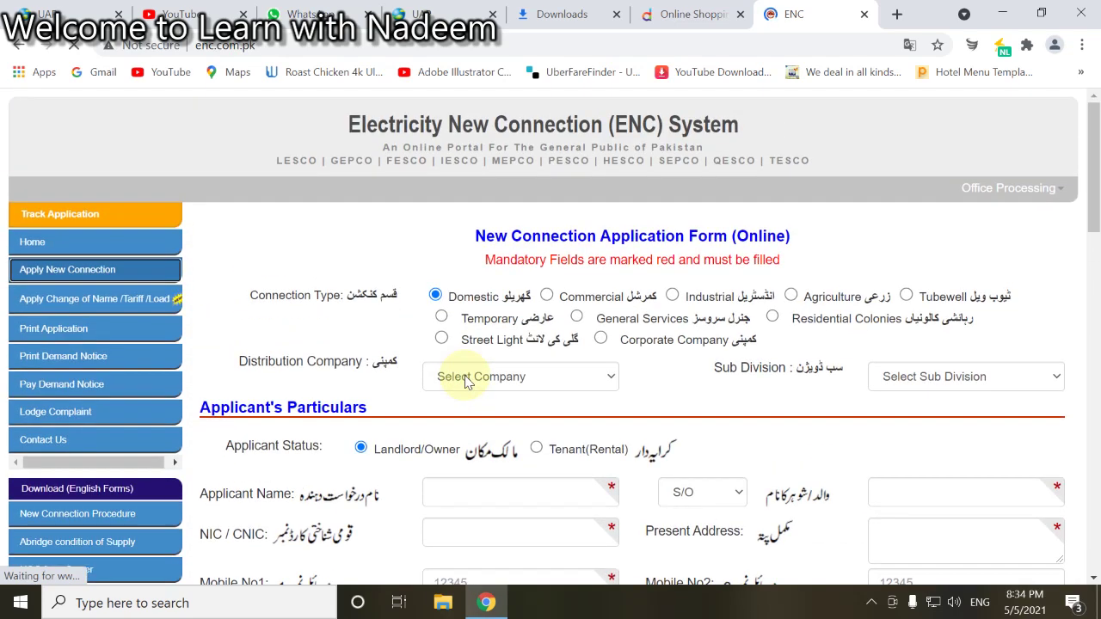
- Set the distribution company to IESCO and the sub division to ATTOCK CITY-14245
scroll(464, 381, "down", 1)
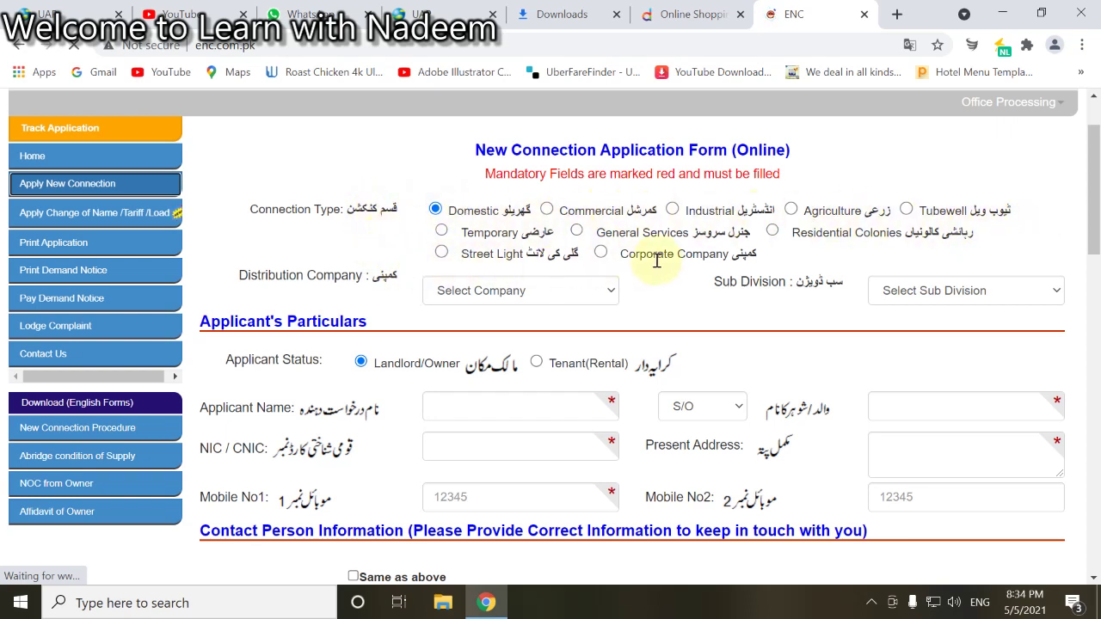
left_click(560, 296)
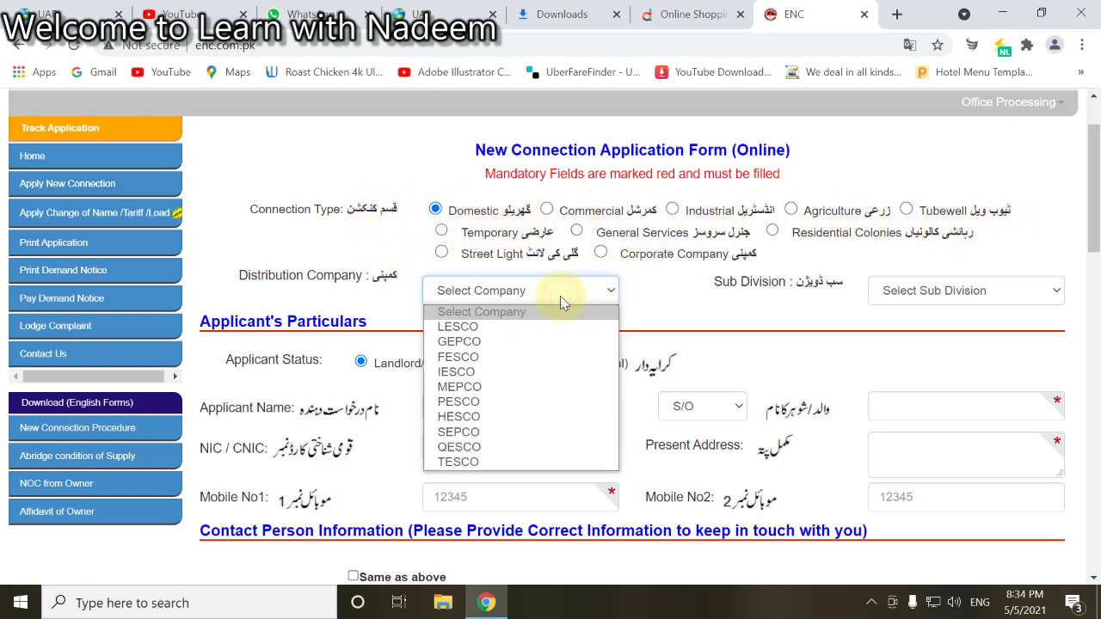
left_click(484, 379)
left_click(915, 293)
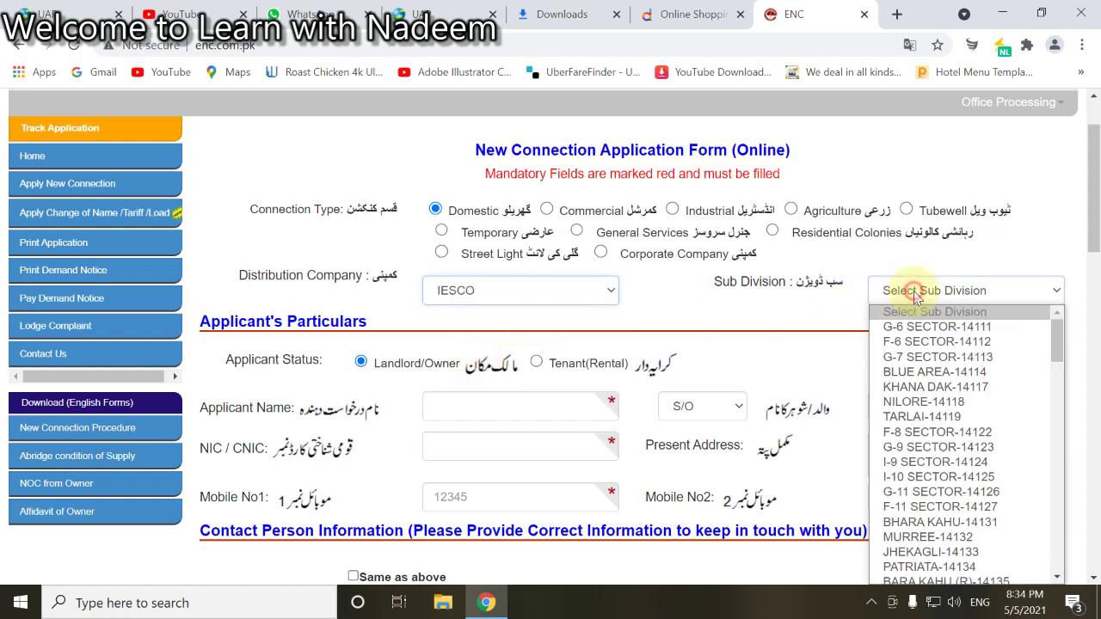
scroll(961, 453, "down", 10)
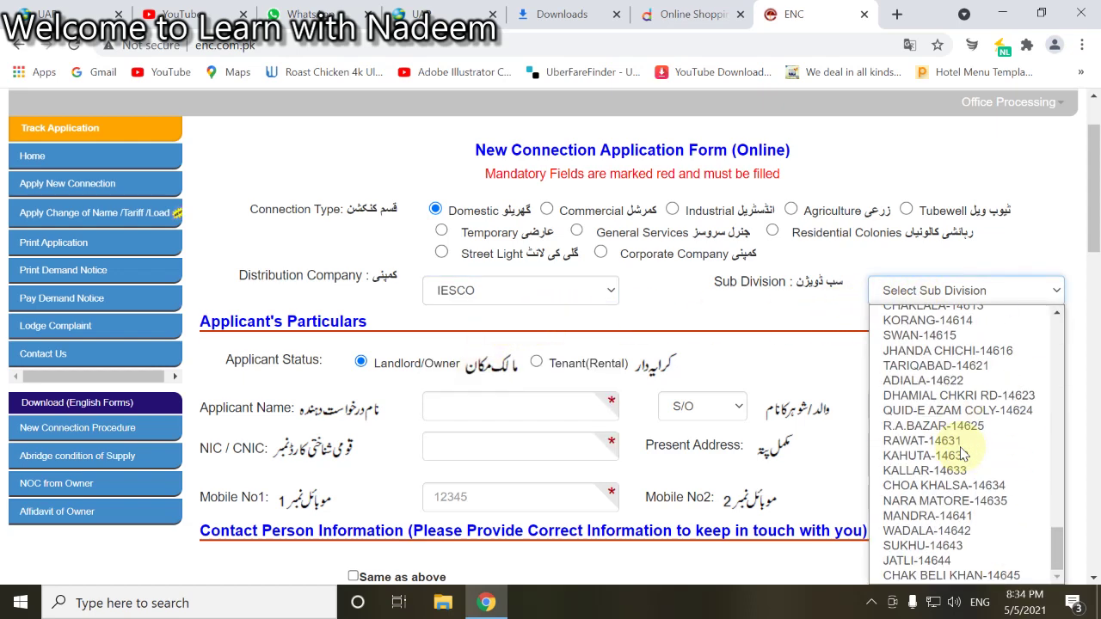
scroll(946, 482, "up", 10)
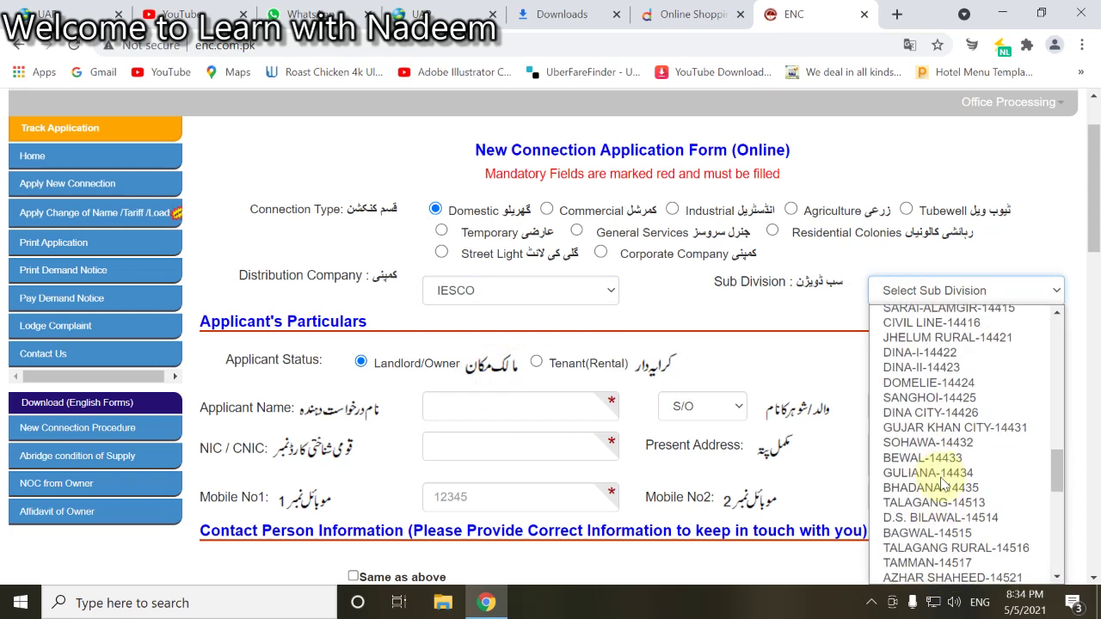
scroll(945, 484, "up", 10)
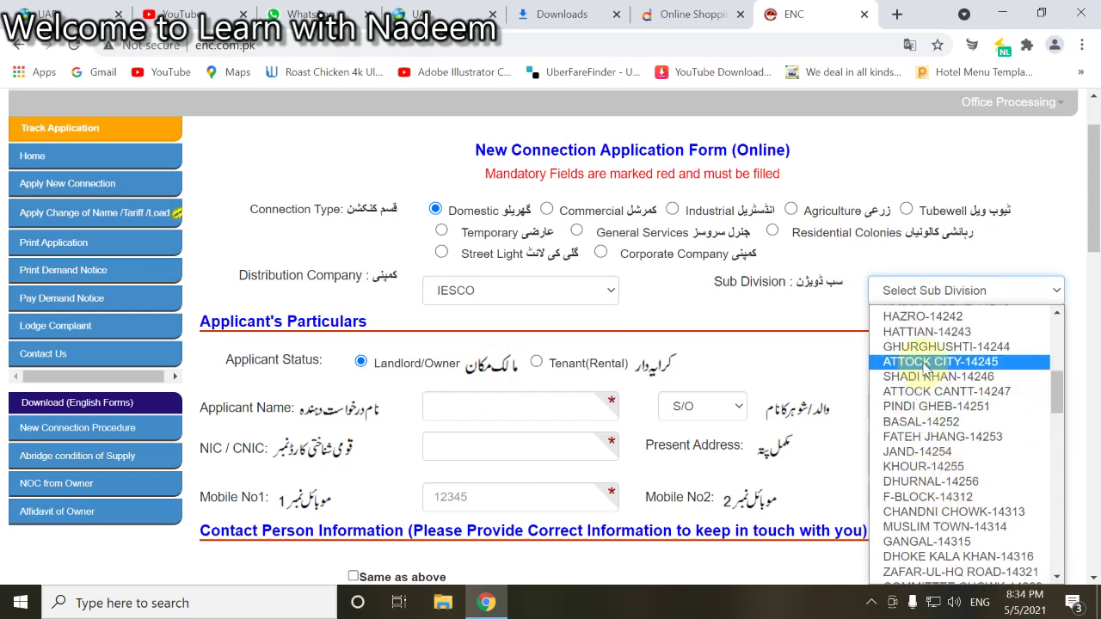
left_click(925, 362)
- Examine the applicant, contact person and premises detail fields, including the installed meter options, minimum load and premises address
scroll(467, 405, "down", 1)
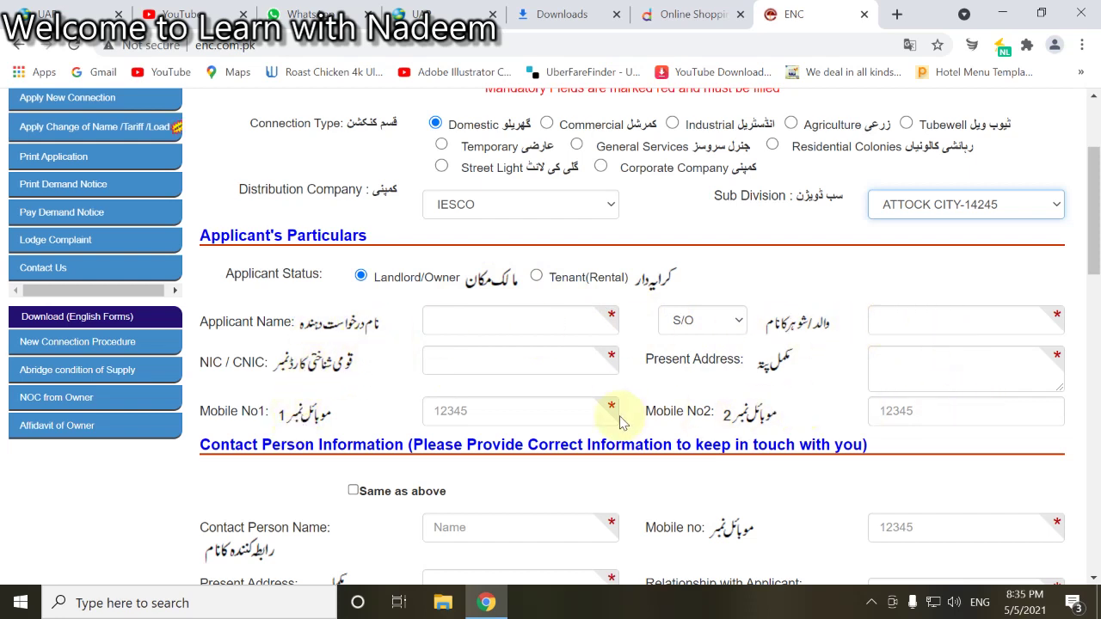
scroll(491, 369, "down", 1)
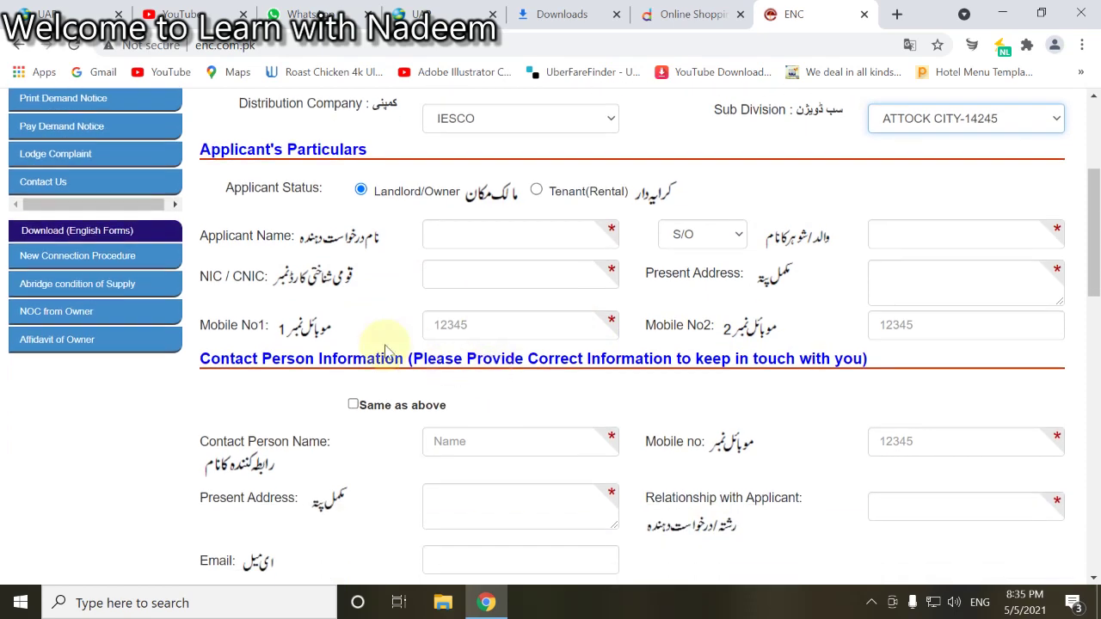
scroll(385, 348, "down", 1)
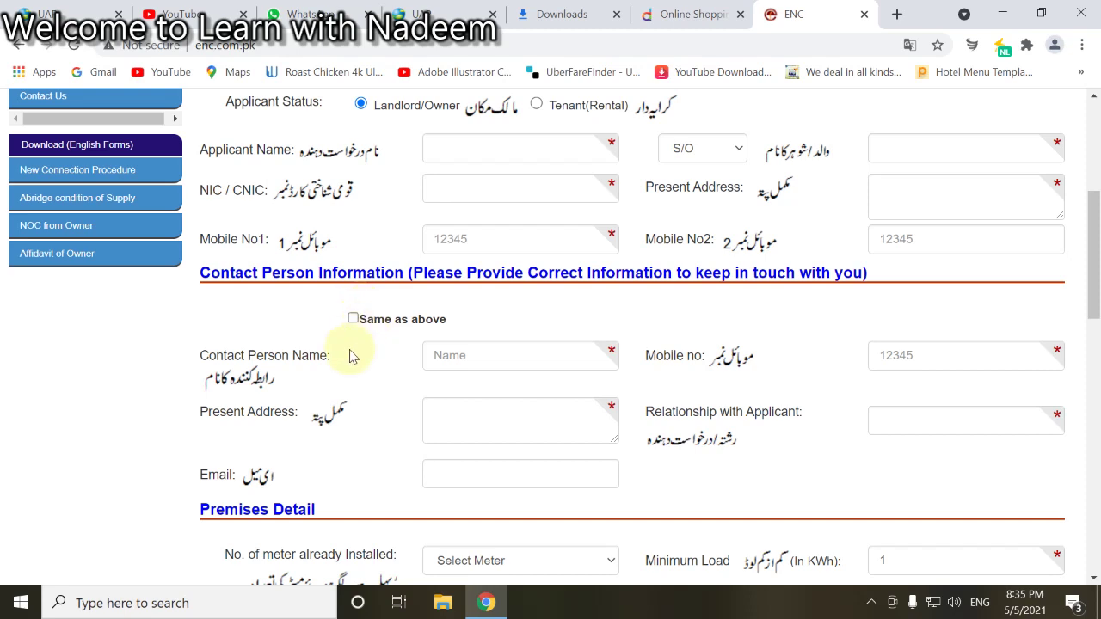
scroll(349, 356, "down", 1)
scroll(292, 284, "down", 3)
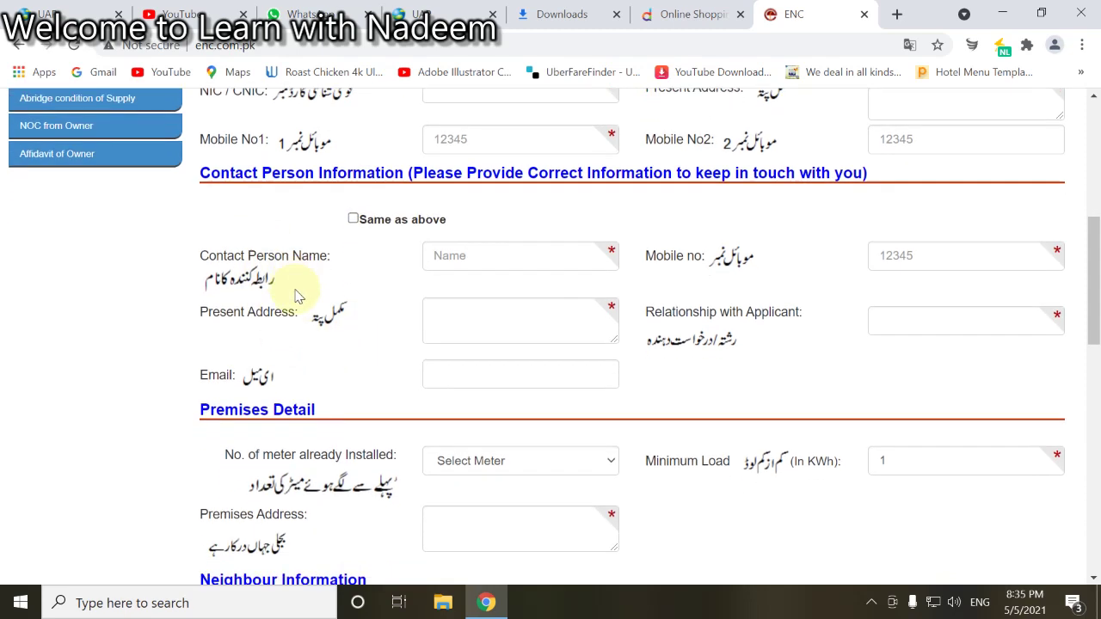
left_click(580, 219)
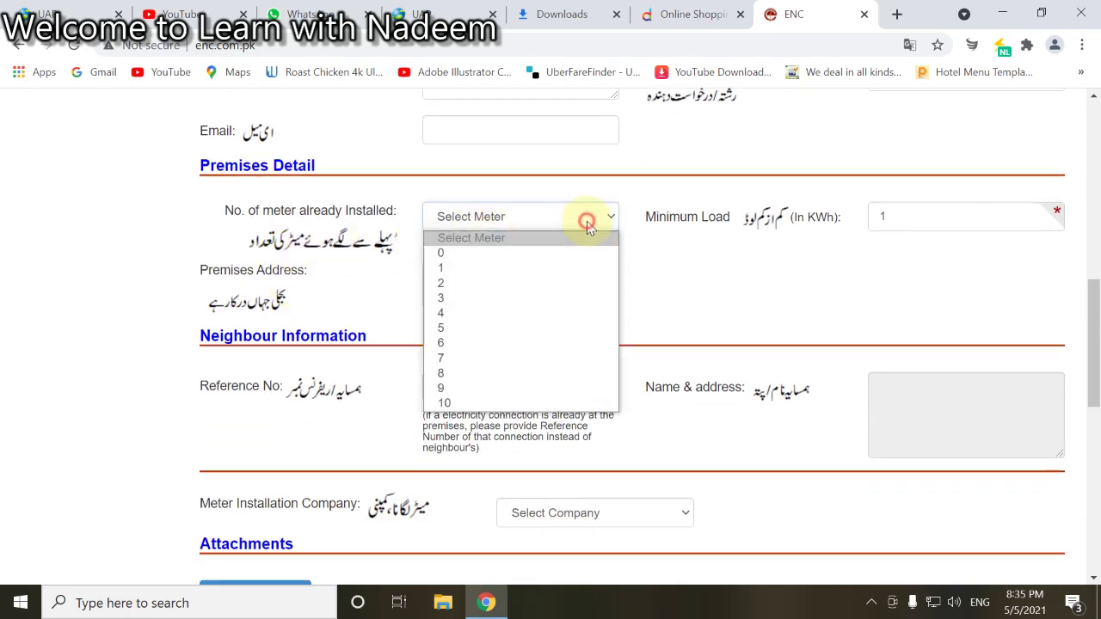
left_click(688, 275)
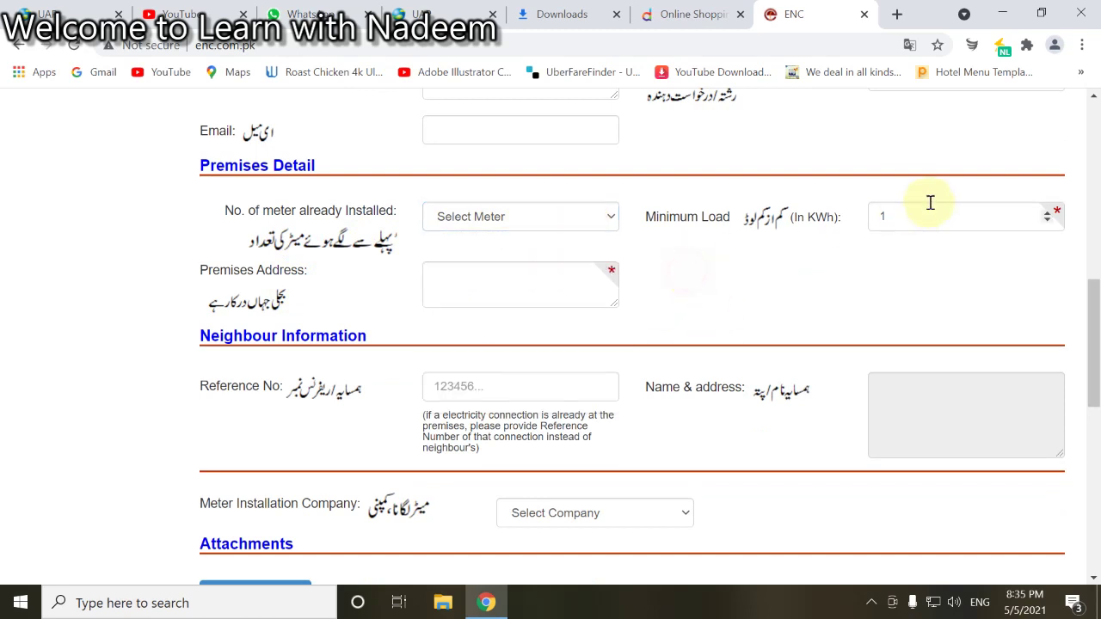
left_click(946, 221)
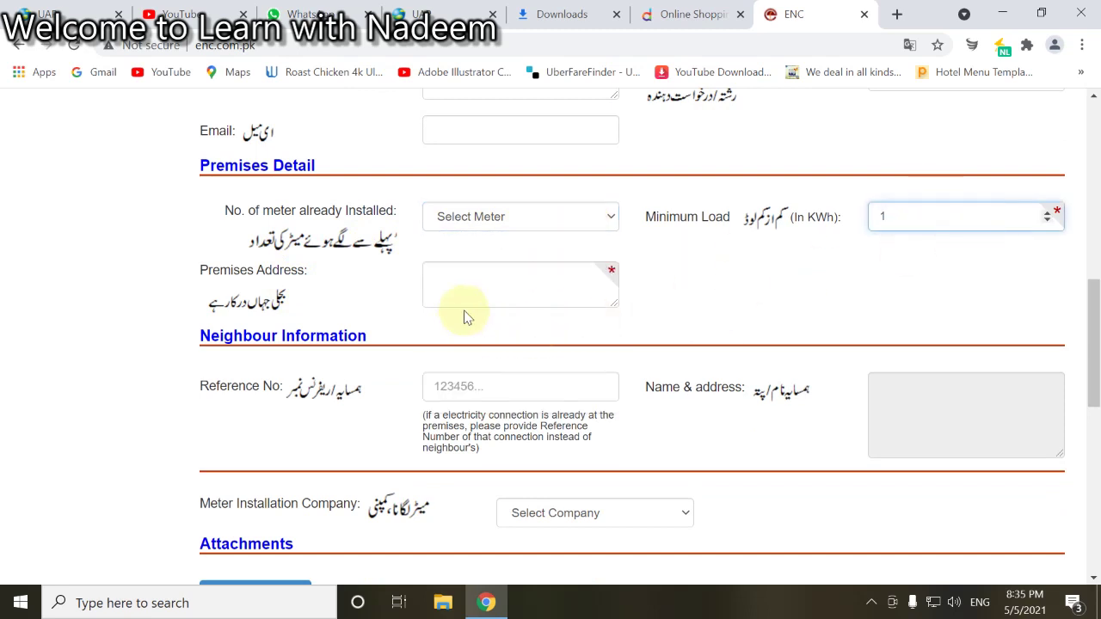
left_click(467, 288)
left_click(408, 339)
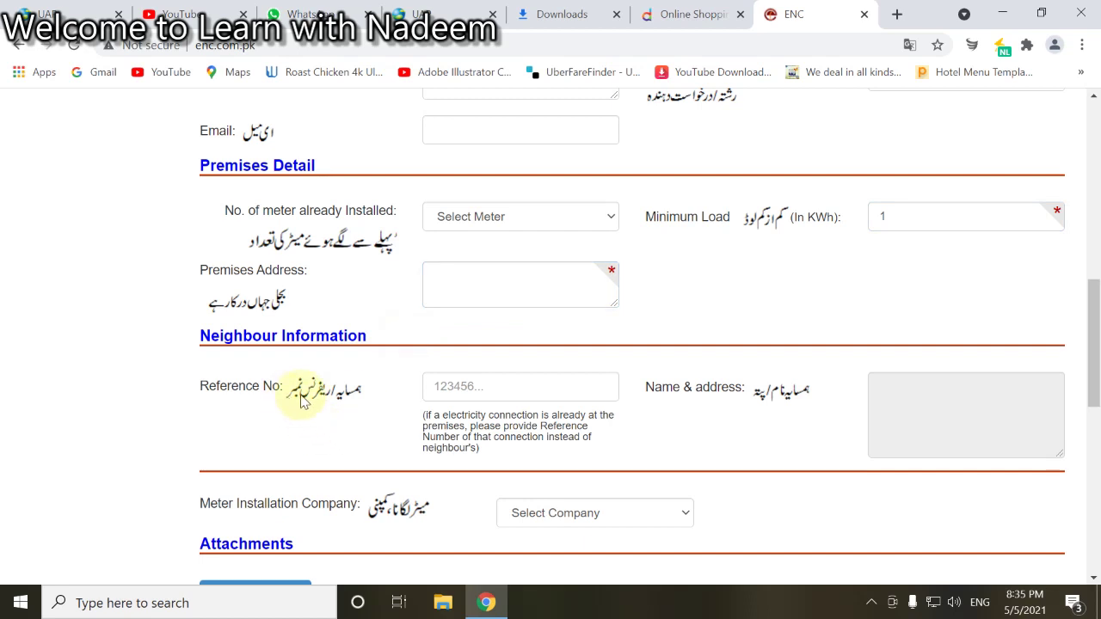
- Fill in the neighbour's reference number with the saved entry so the name and address are looked up
left_click(541, 383)
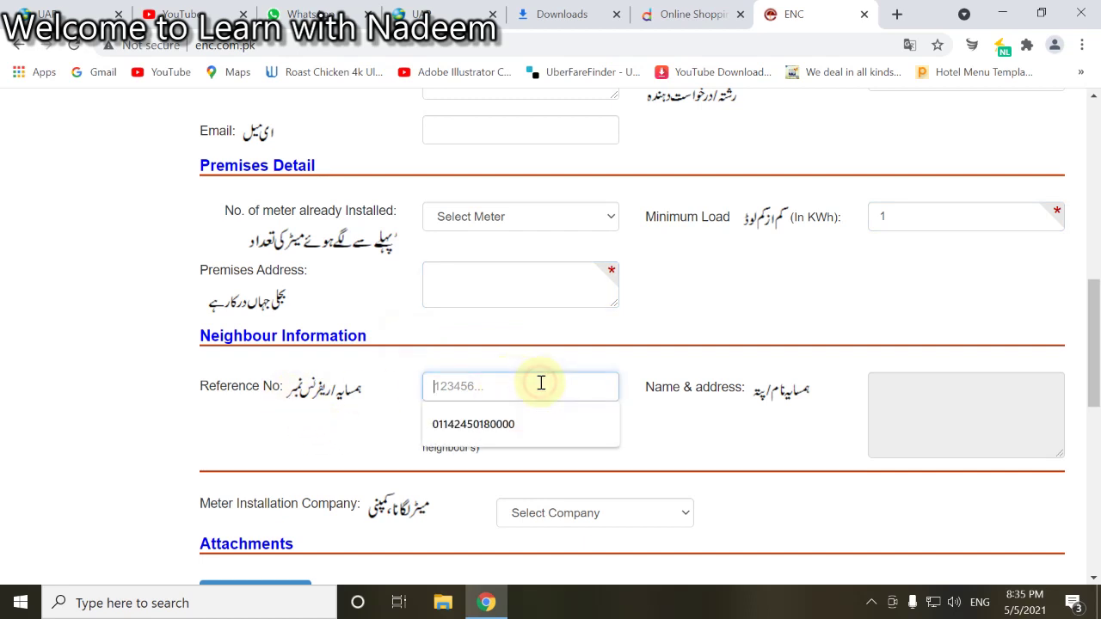
left_click(501, 437)
left_click(713, 430)
- Check the meter installation company choices and the list of documents required as attachments
scroll(852, 412, "down", 2)
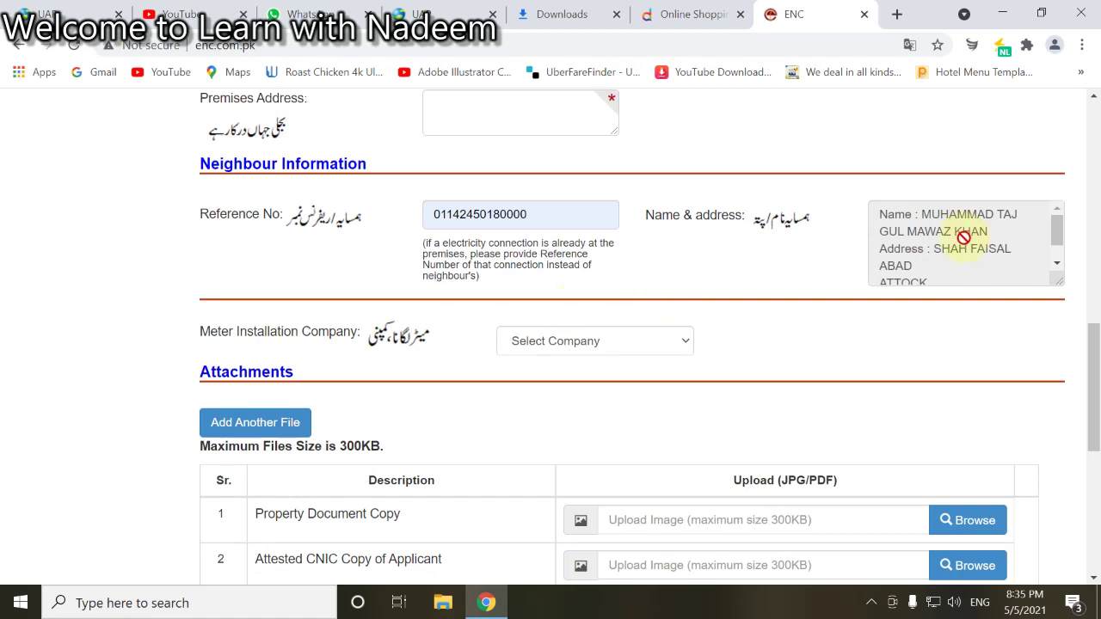
left_click(670, 340)
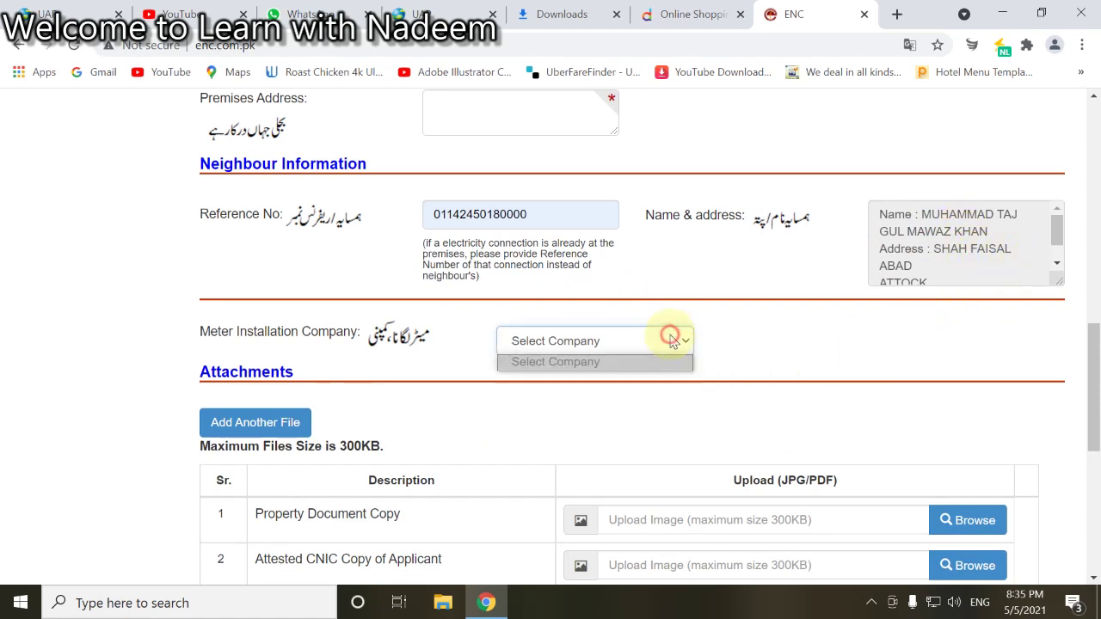
left_click(555, 363)
scroll(403, 424, "down", 3)
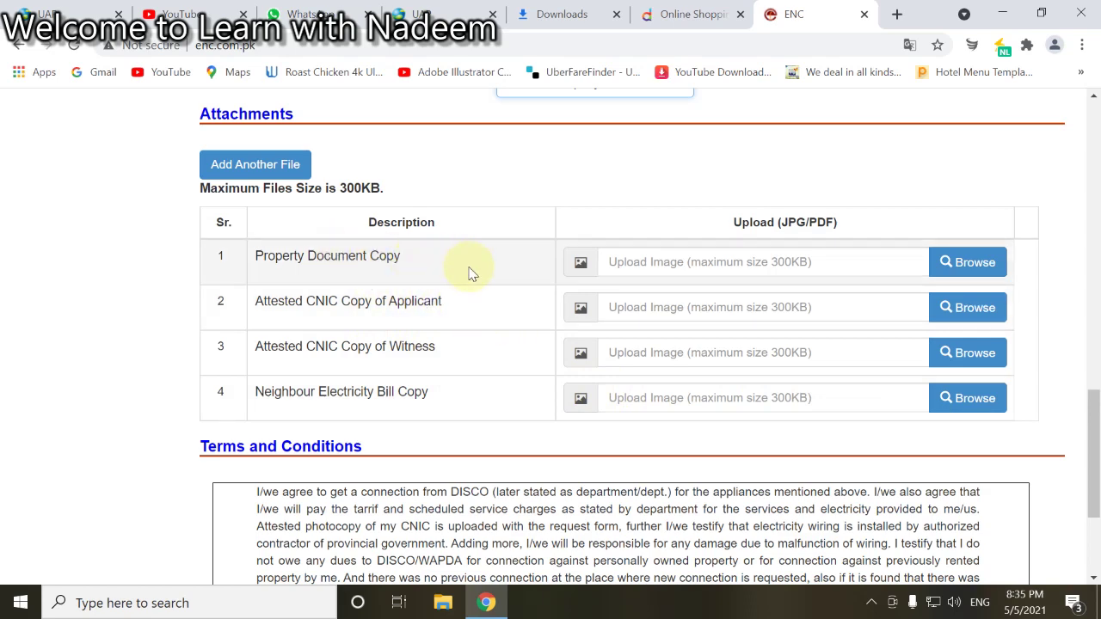
- Agree to the terms and conditions of the connection application
scroll(470, 272, "down", 3)
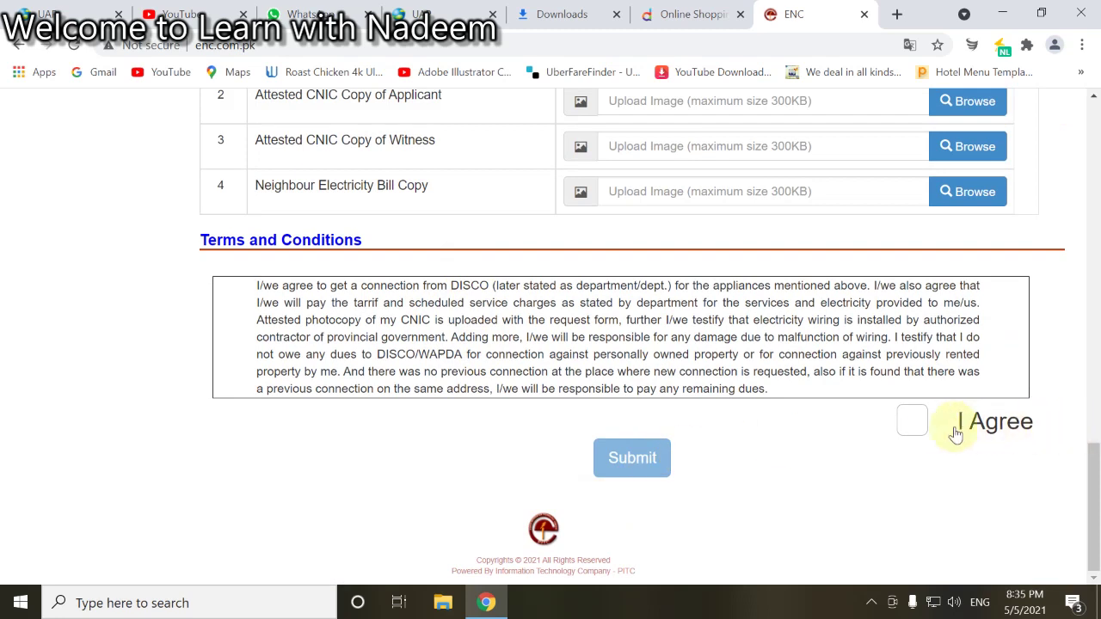
left_click(912, 421)
scroll(619, 516, "down", 1)
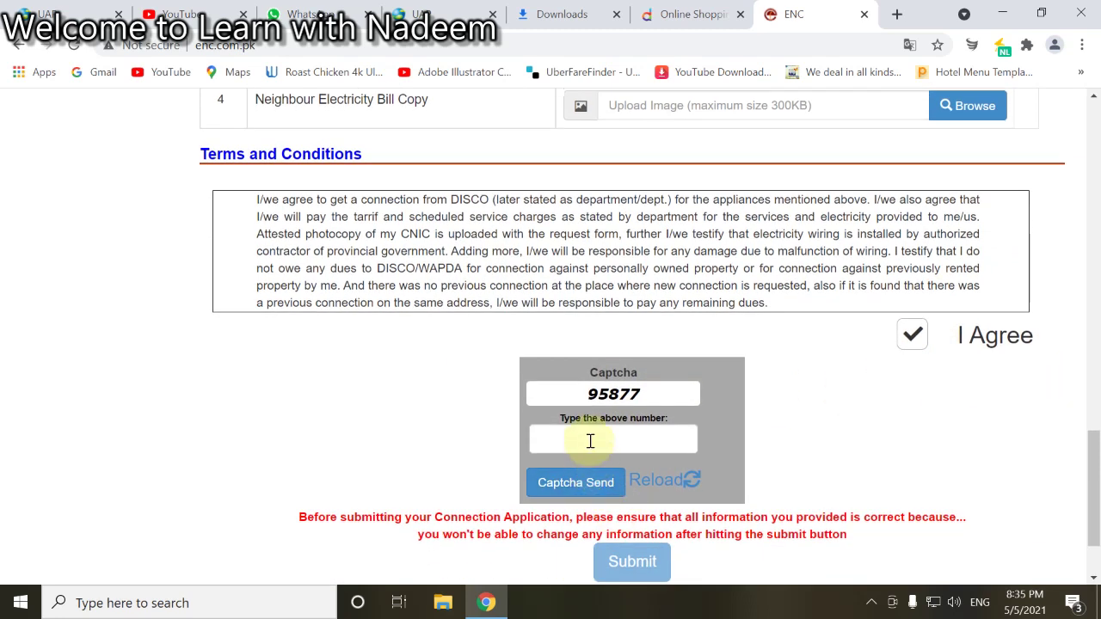
- Enter and send the displayed captcha number, and submit the connection application
left_click(590, 441)
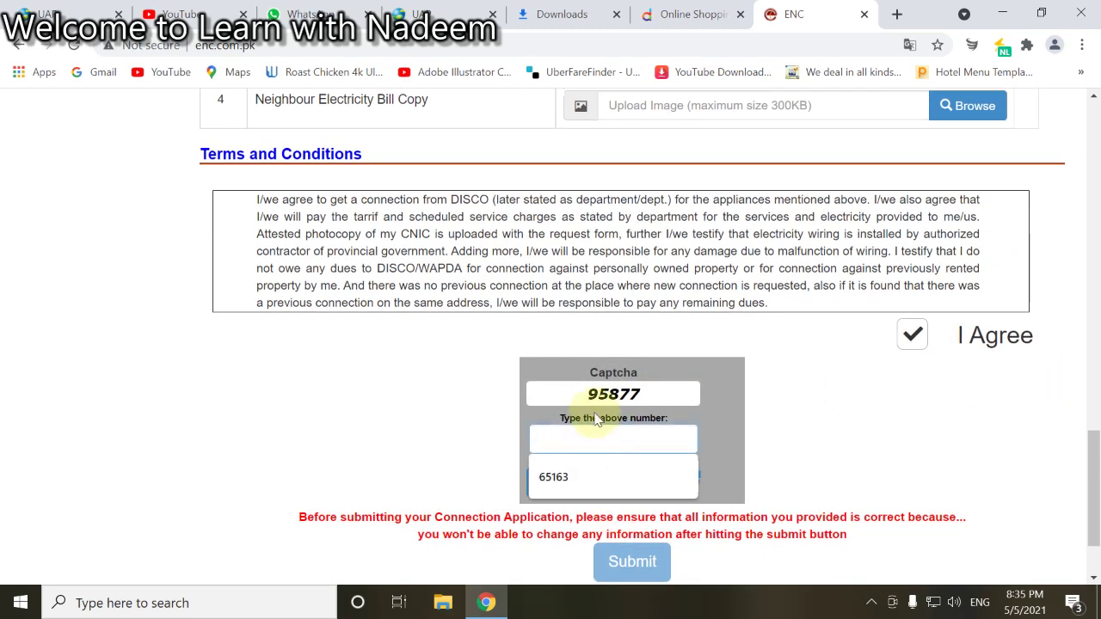
key("Down")
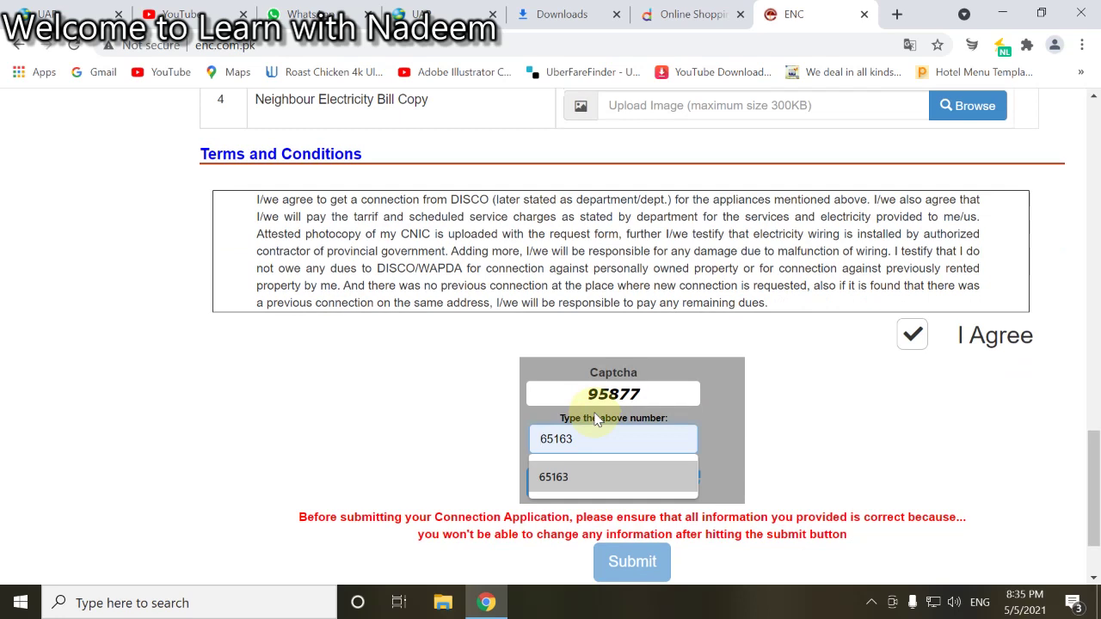
type("95877")
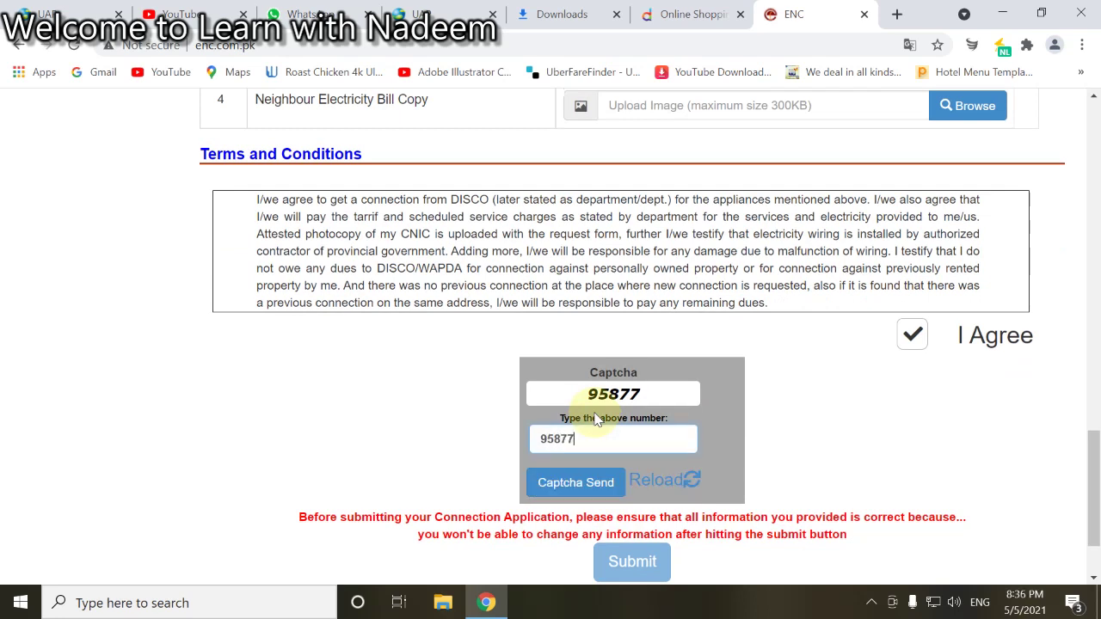
left_click(568, 484)
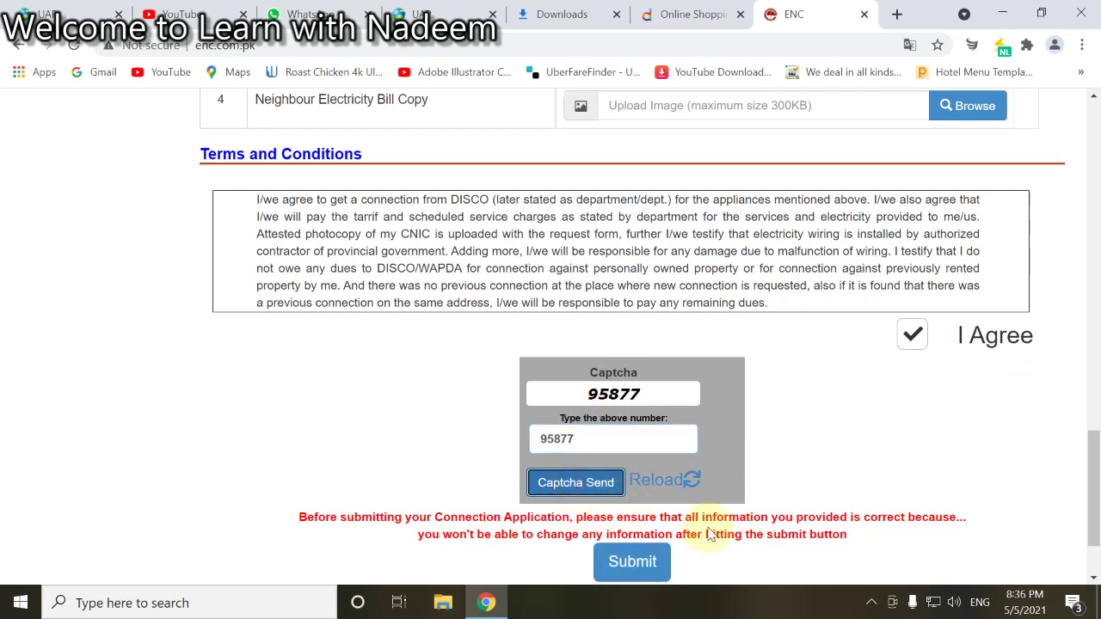
left_click(630, 561)
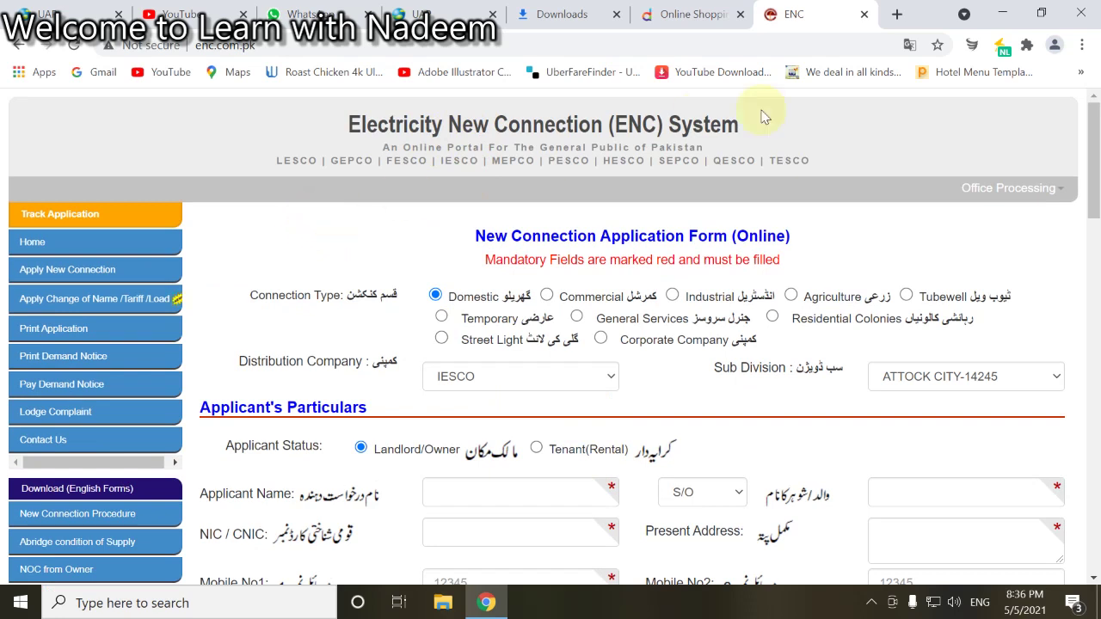
left_click(264, 230)
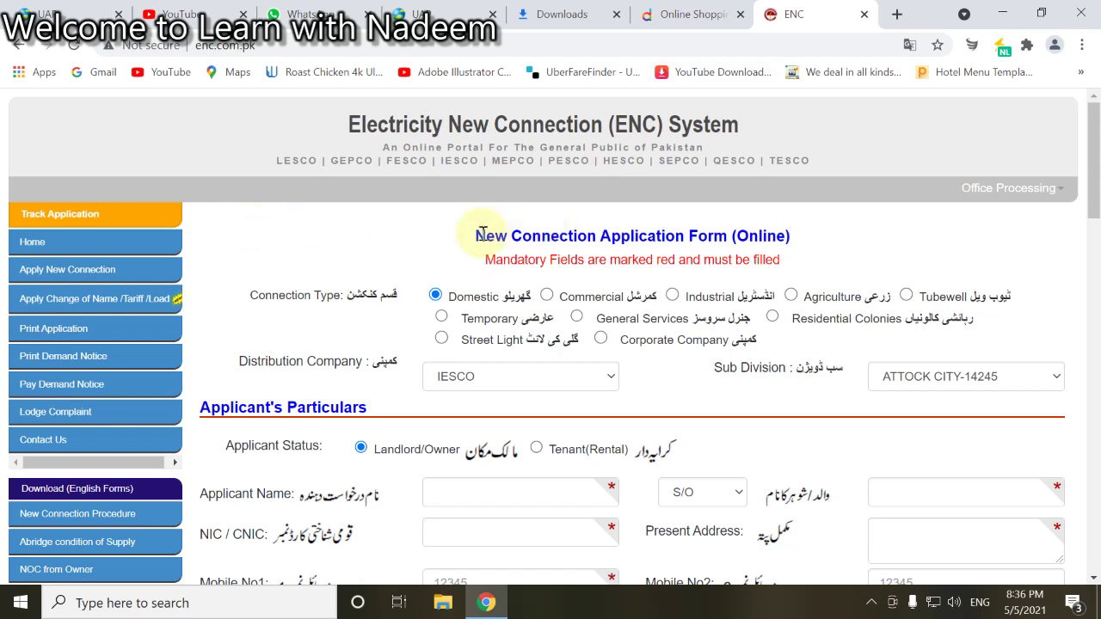
mouse_move(478, 241)
left_mouse_down()
mouse_move(762, 256)
mouse_move(782, 238)
mouse_move(794, 249)
mouse_move(469, 243)
left_mouse_up()
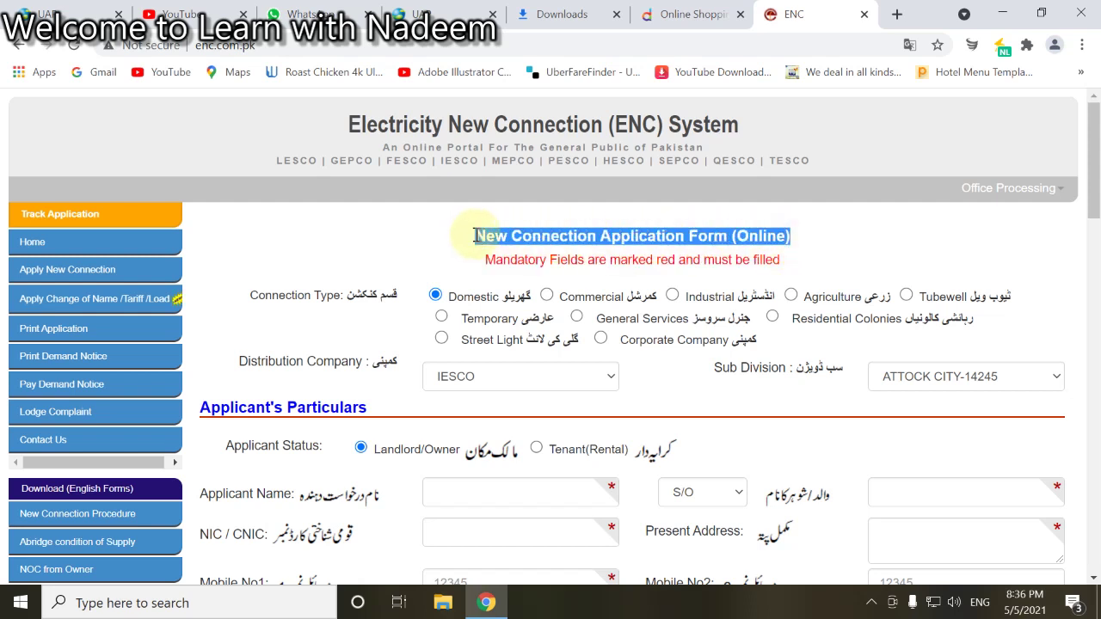
left_click(473, 237)
left_click_drag(484, 235, 800, 248)
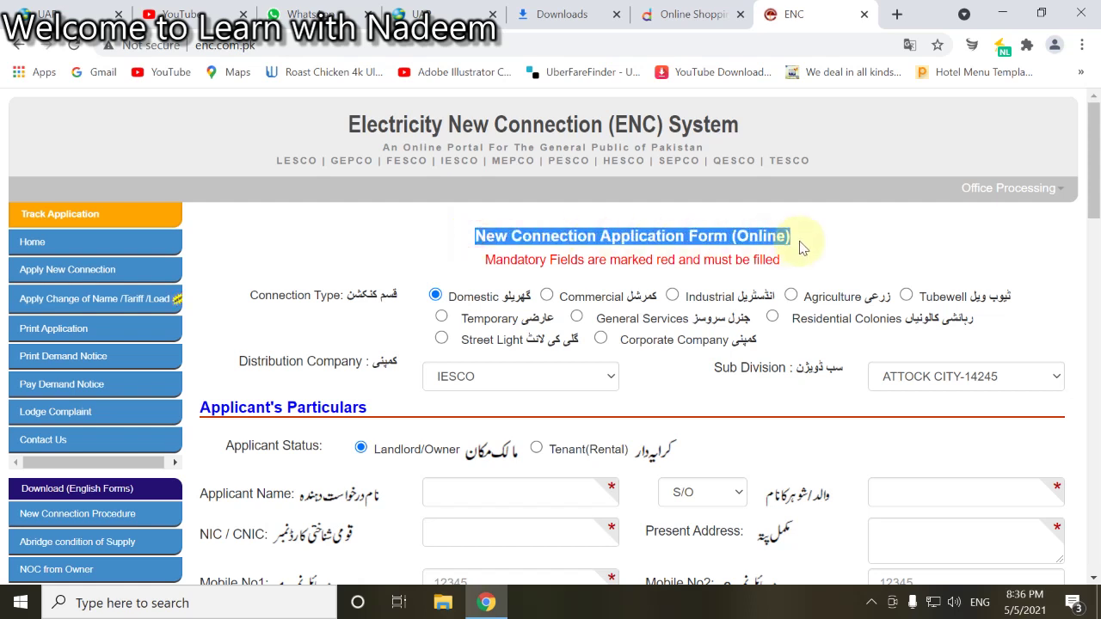